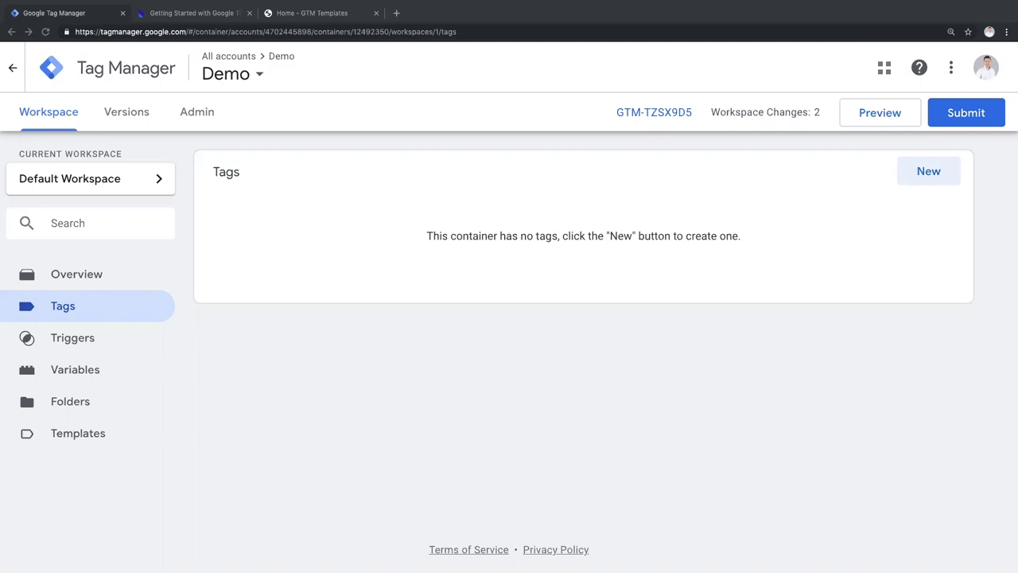
# Step: Start a new tag and examine the featured, custom and vendor tag types on offer
pyautogui.click(921, 175)
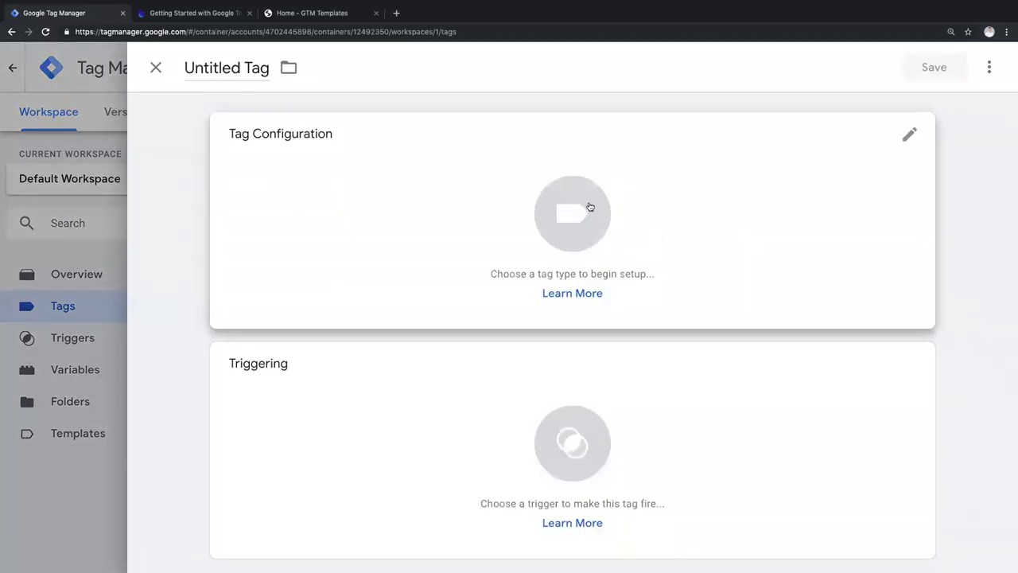
pyautogui.click(590, 205)
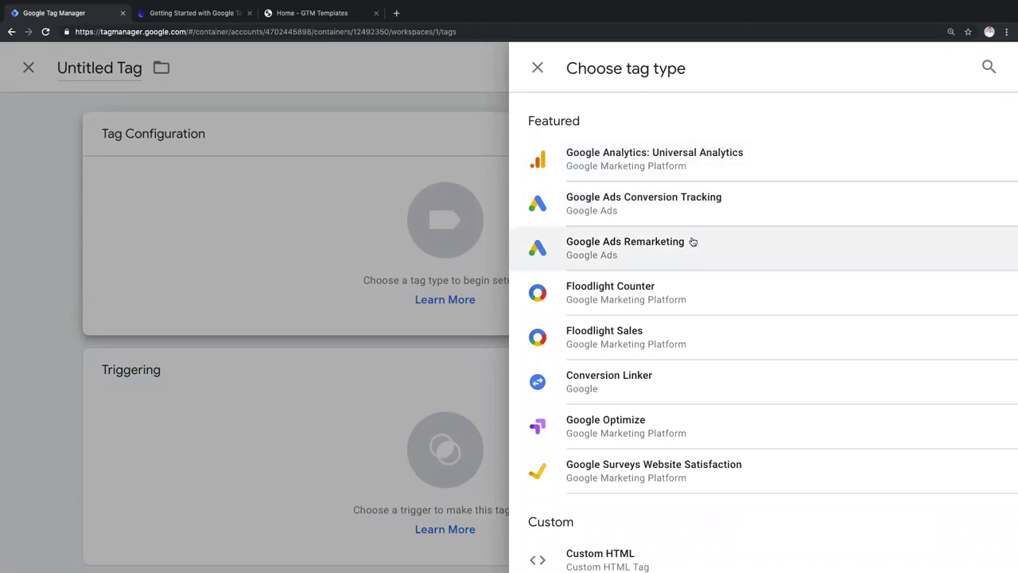
pyautogui.scroll(-3, 693, 241)
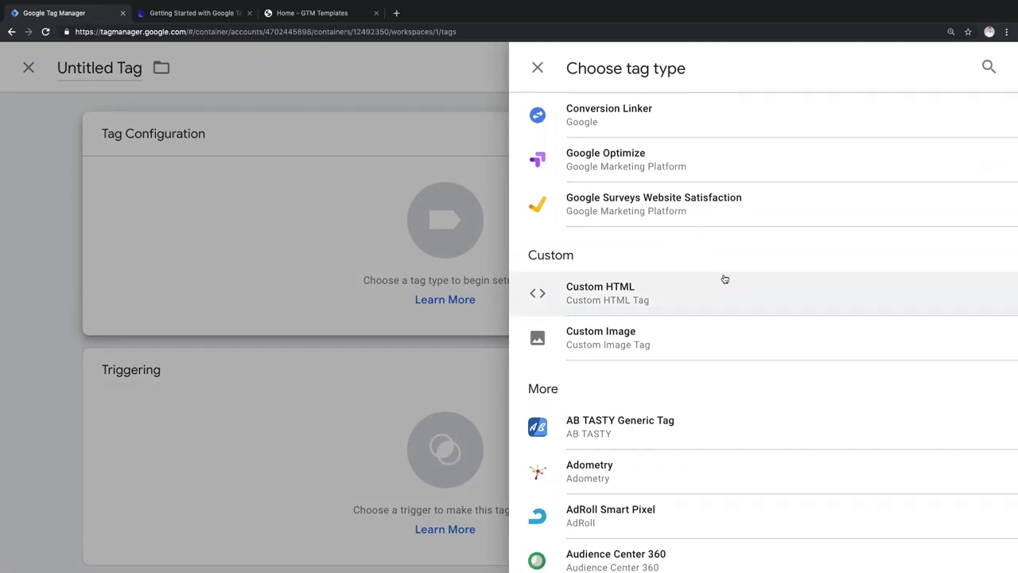
pyautogui.scroll(-3, 724, 279)
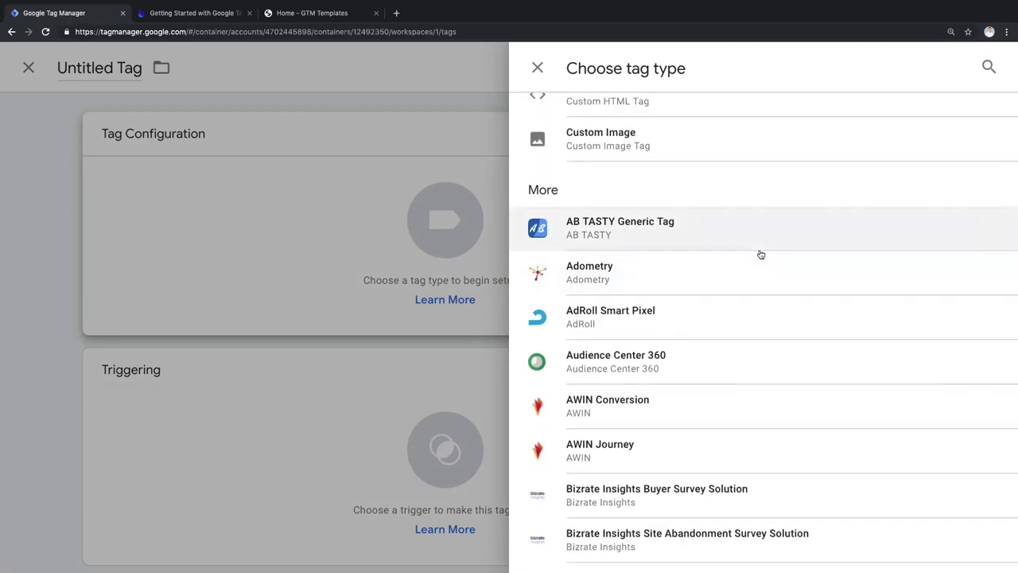
pyautogui.scroll(-4, 761, 254)
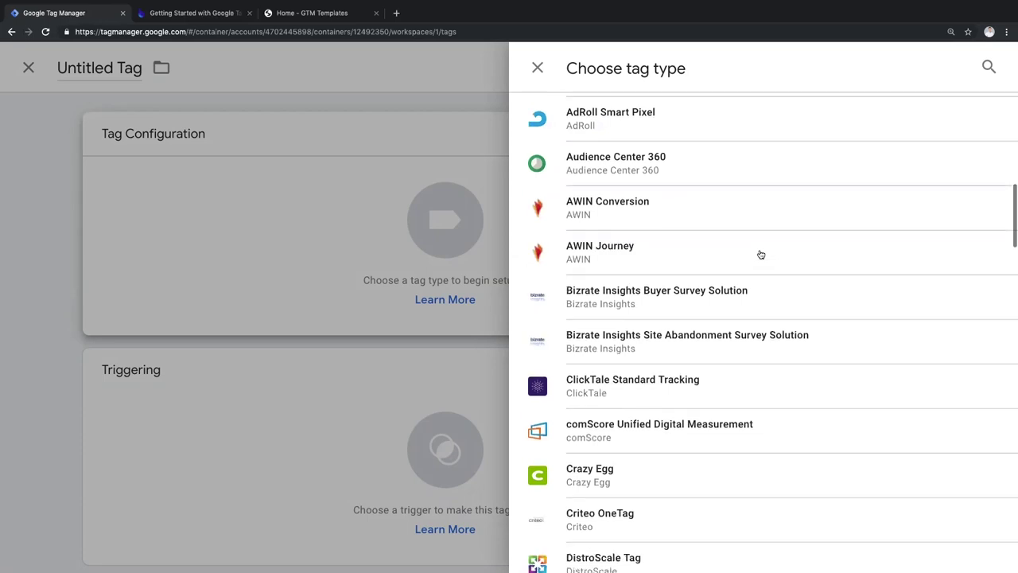
pyautogui.scroll(-1, 760, 255)
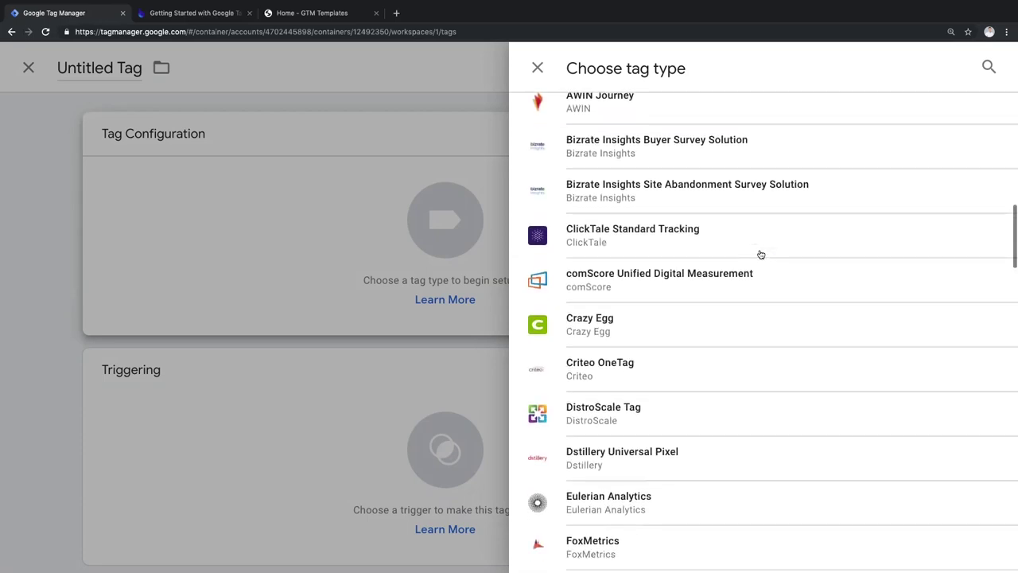
pyautogui.scroll(-1, 760, 255)
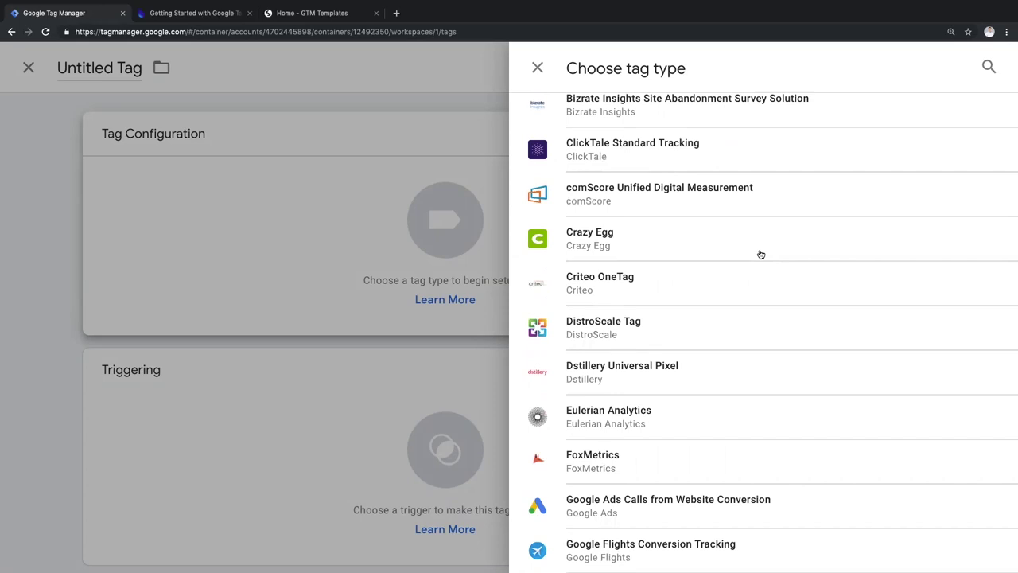
pyautogui.scroll(-1, 760, 255)
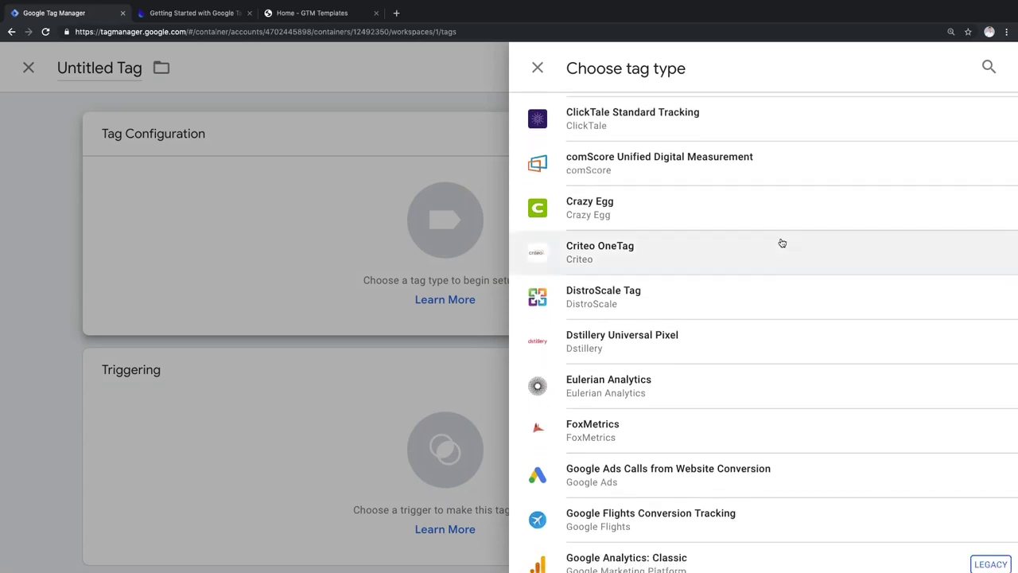
pyautogui.scroll(-1, 782, 242)
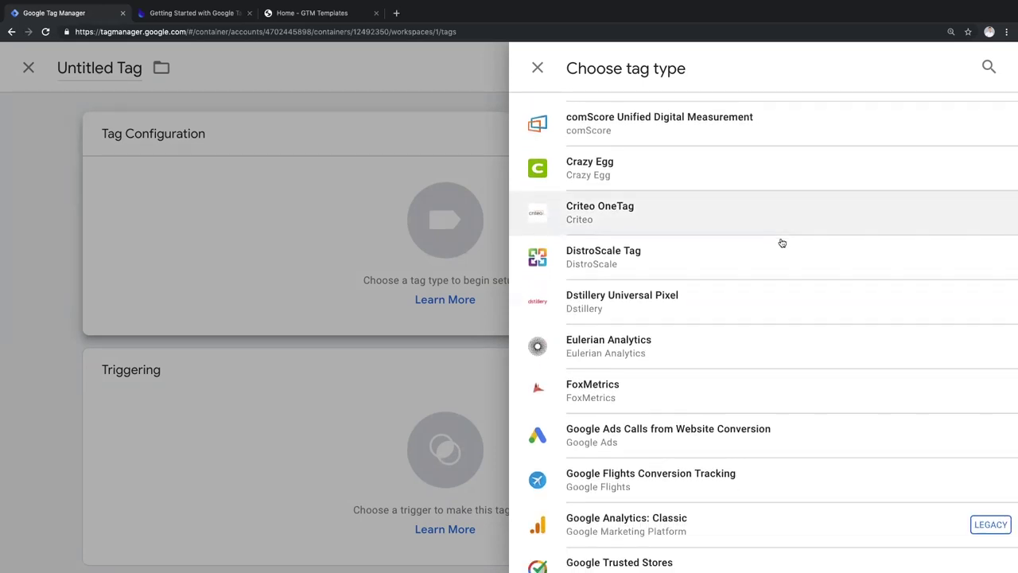
pyautogui.scroll(-2, 782, 243)
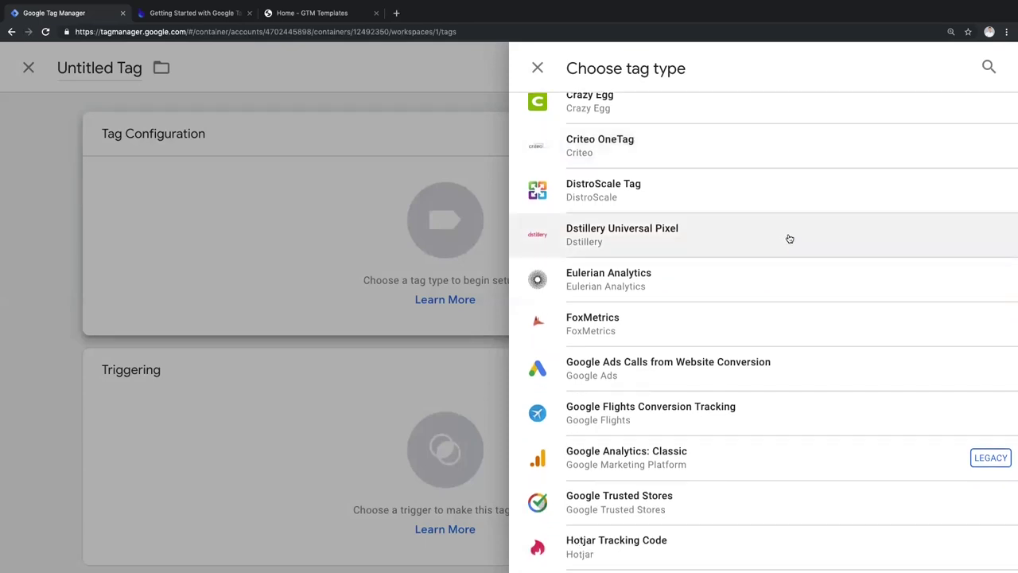
pyautogui.scroll(-6, 787, 238)
pyautogui.scroll(-2, 789, 238)
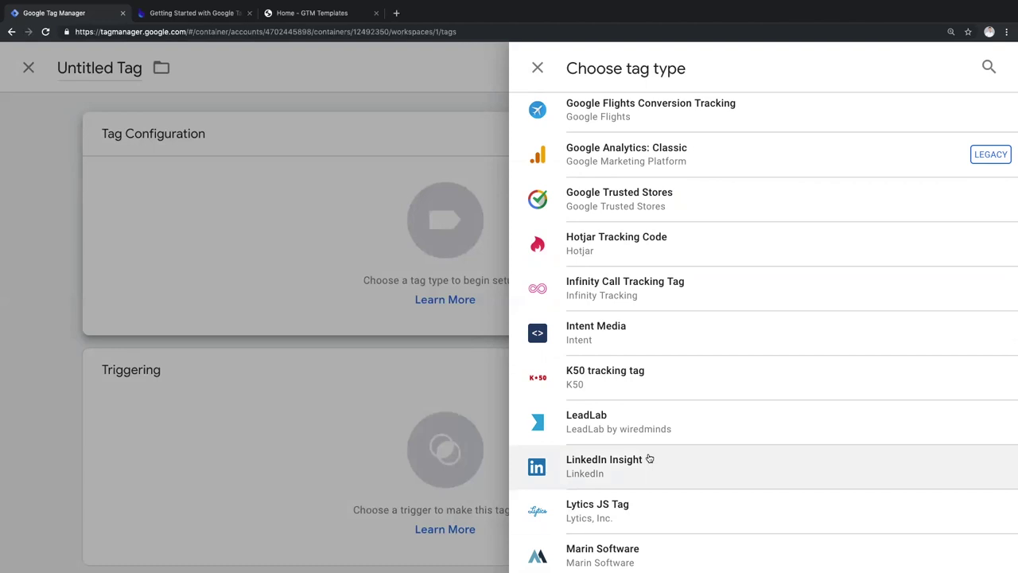
pyautogui.scroll(15, 721, 439)
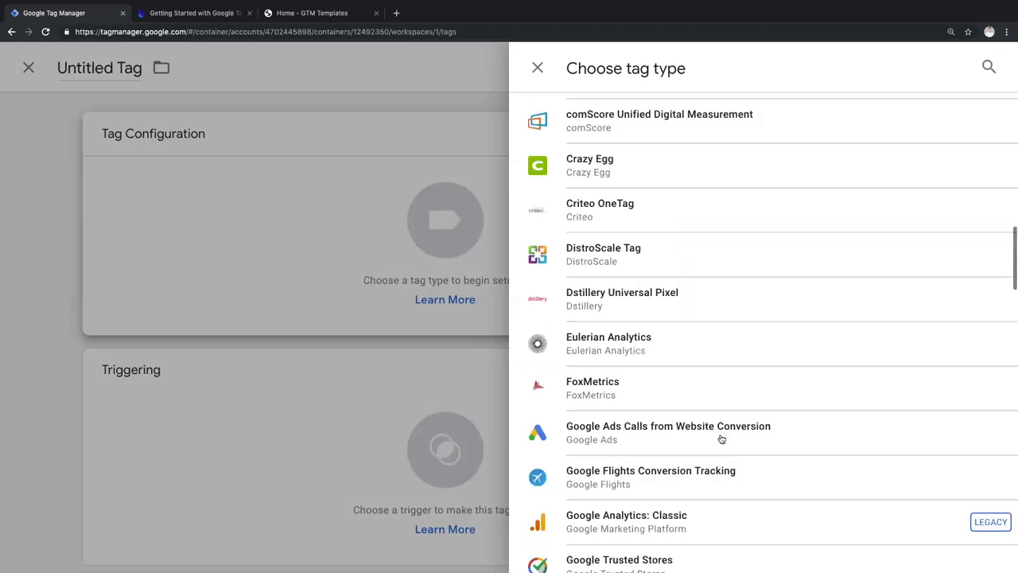
pyautogui.scroll(-4, 722, 439)
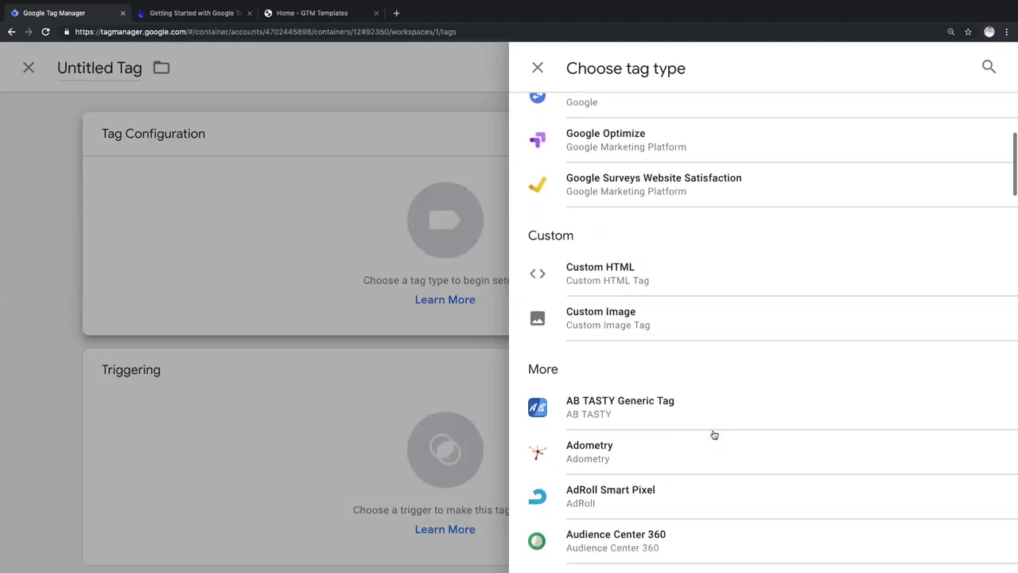
# Step: Set the untitled tag's type to Custom HTML, and change it to Custom Image
pyautogui.click(600, 260)
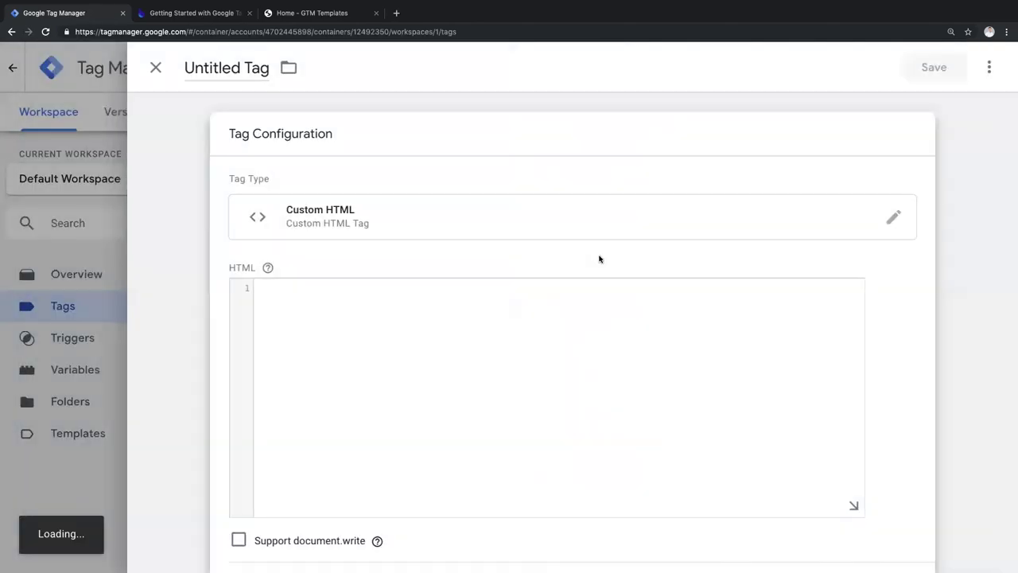
pyautogui.click(527, 217)
pyautogui.scroll(-3, 666, 362)
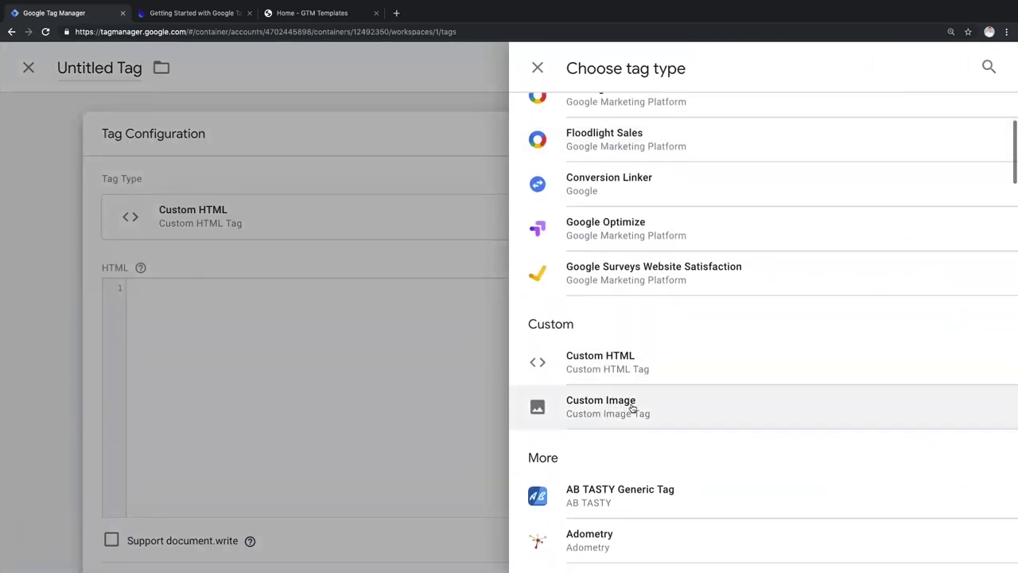
pyautogui.click(639, 409)
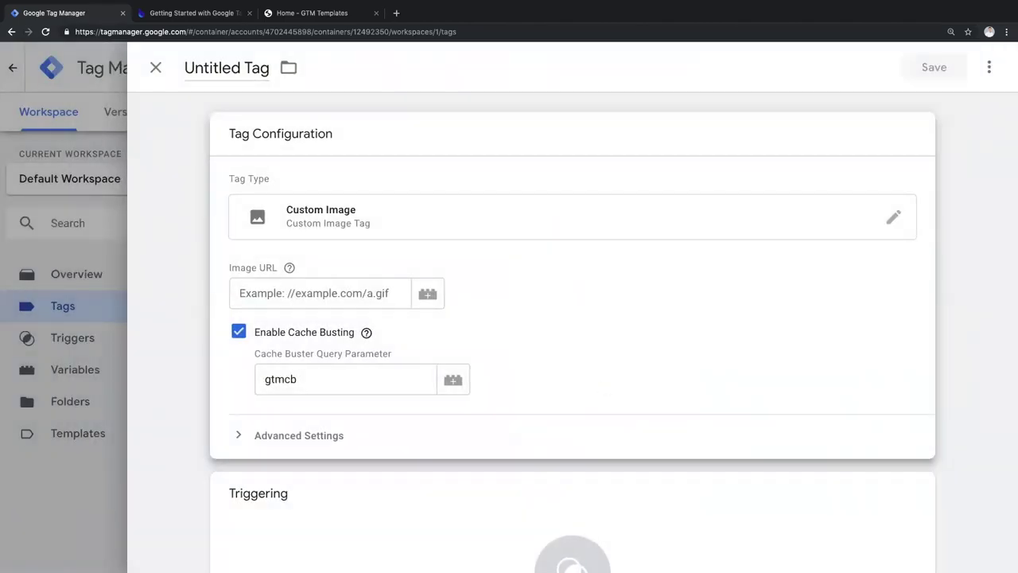
# Step: Look through the tag type choices again and close the untitled tag without saving it
pyautogui.click(892, 217)
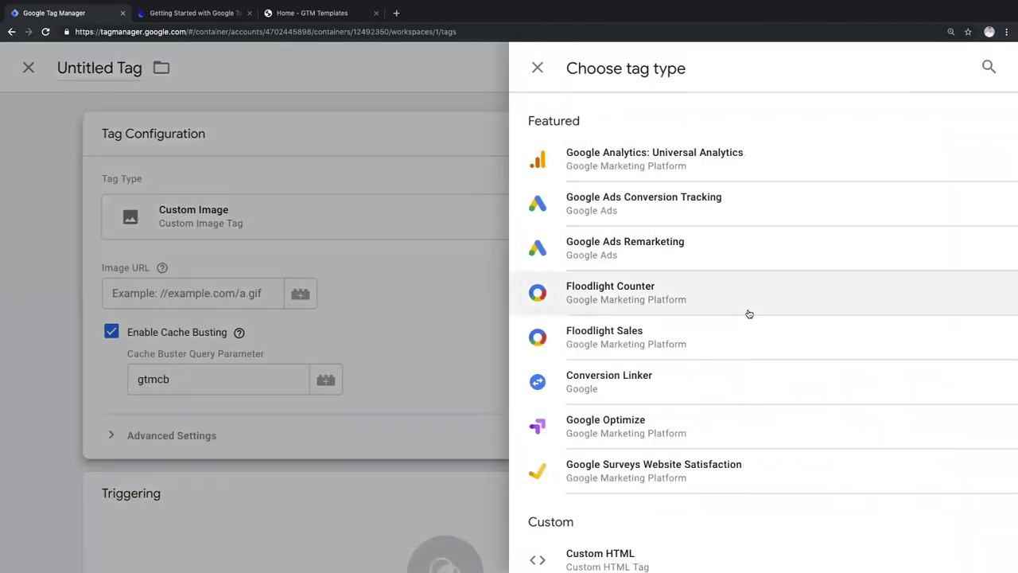
pyautogui.scroll(-3, 748, 314)
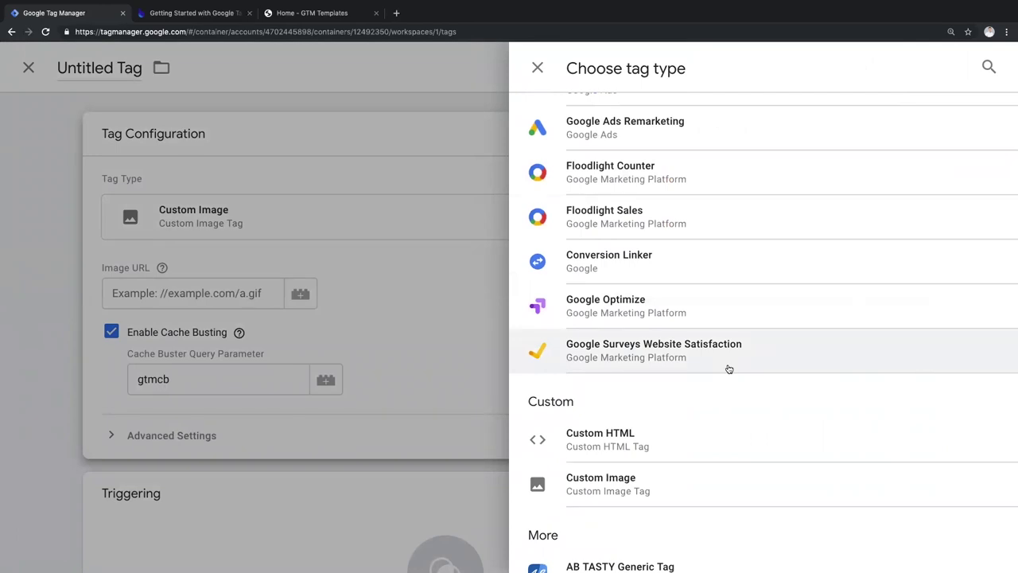
pyautogui.click(72, 98)
pyautogui.click(155, 67)
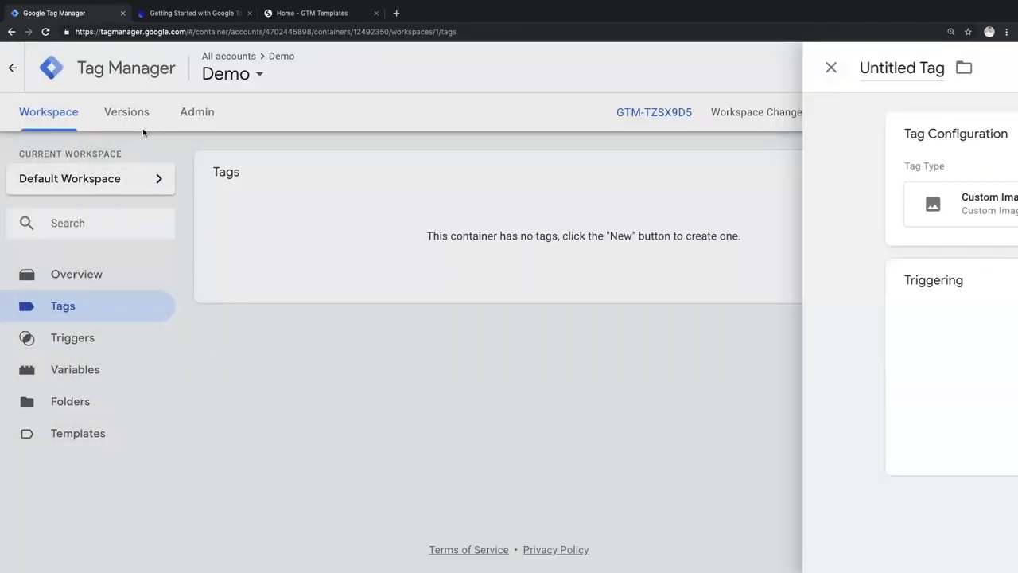
# Step: Create a new tag template in the container's templates section
pyautogui.click(76, 434)
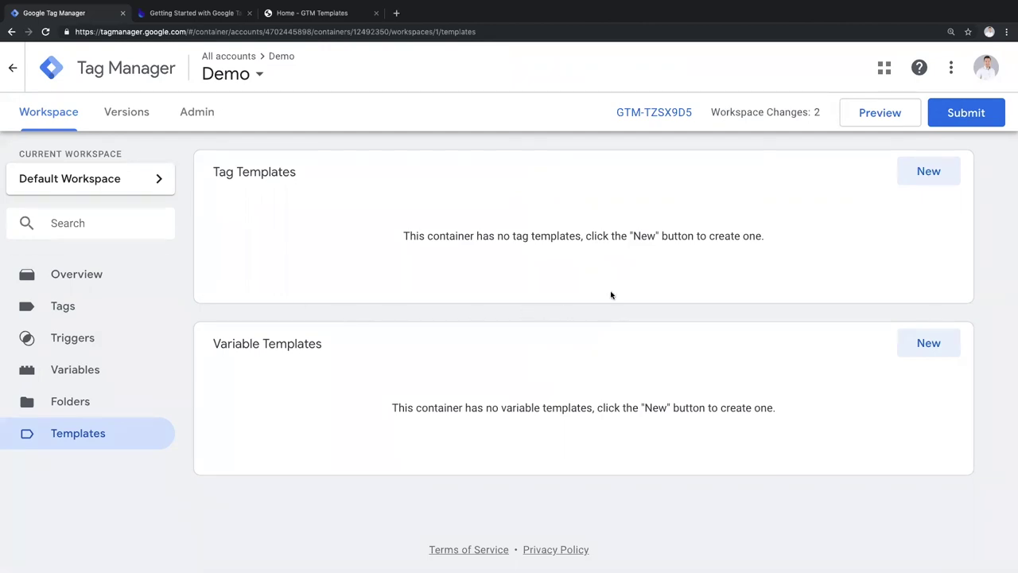
pyautogui.click(919, 171)
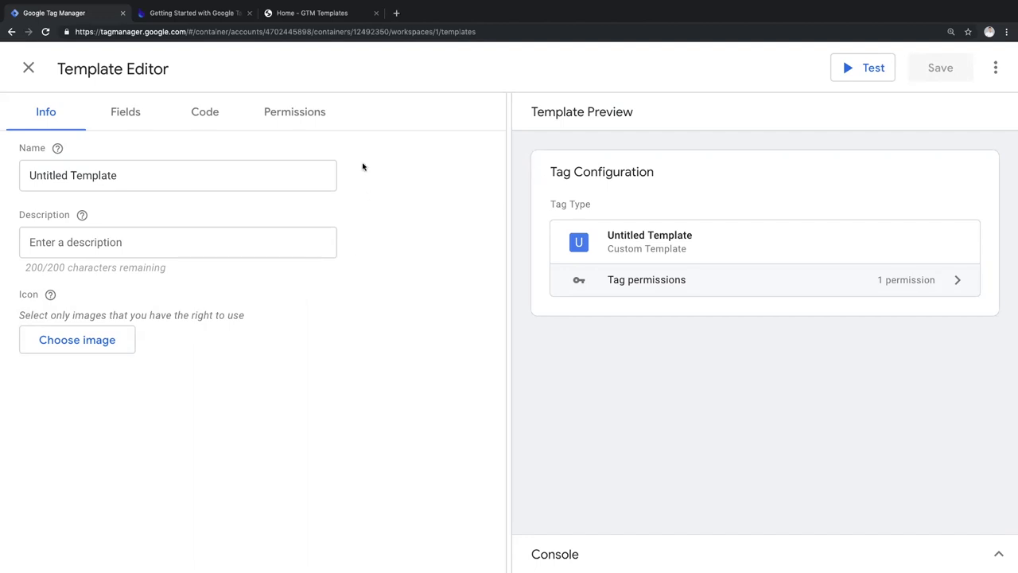
# Step: Look at the Bounteous article on getting started with custom templates, and return to the template editor
pyautogui.click(170, 13)
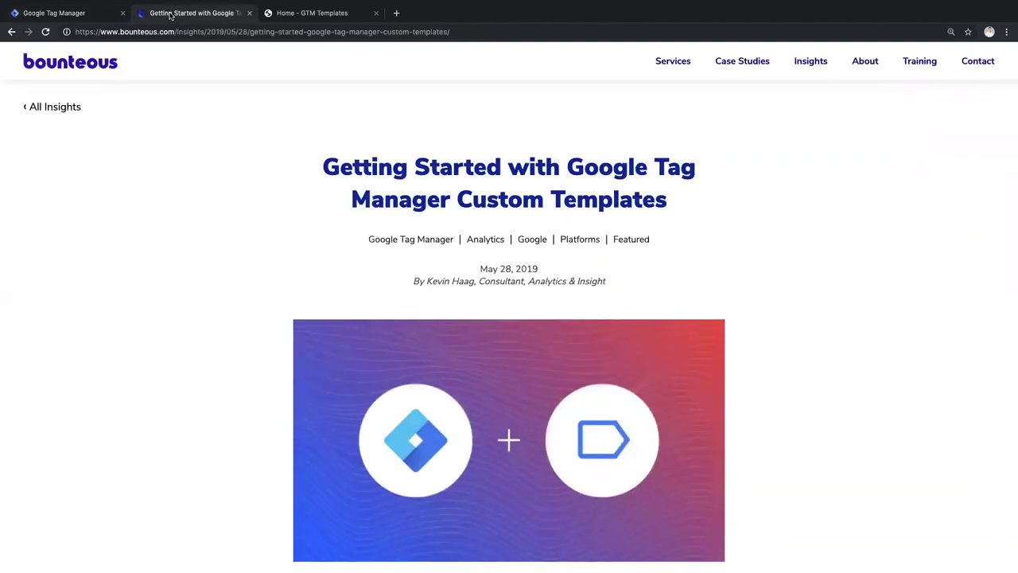
pyautogui.click(72, 12)
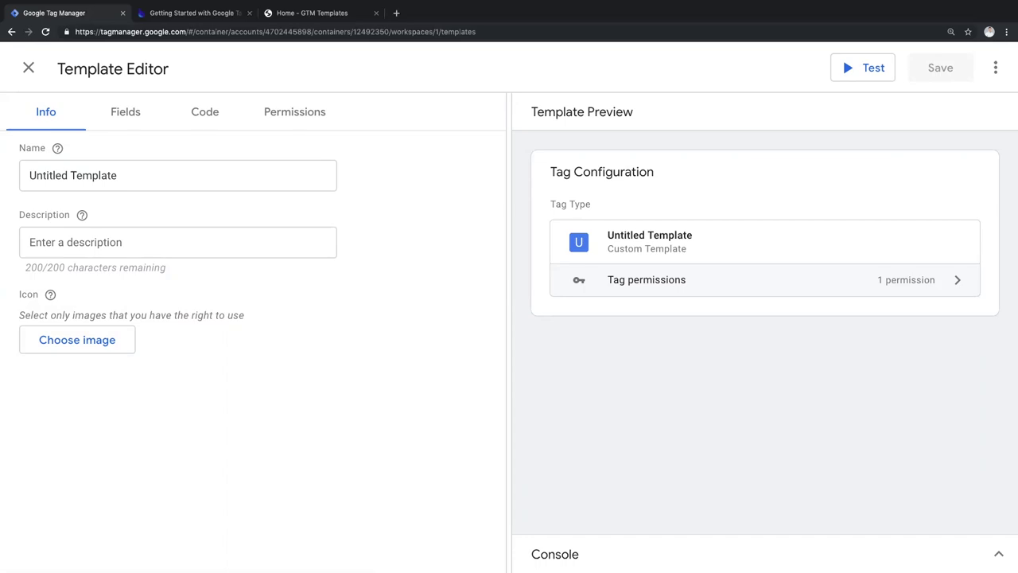
# Step: Switch to the GTM Templates site, find the LinkedIn Event tag template and download its template file
pyautogui.press('super+3')
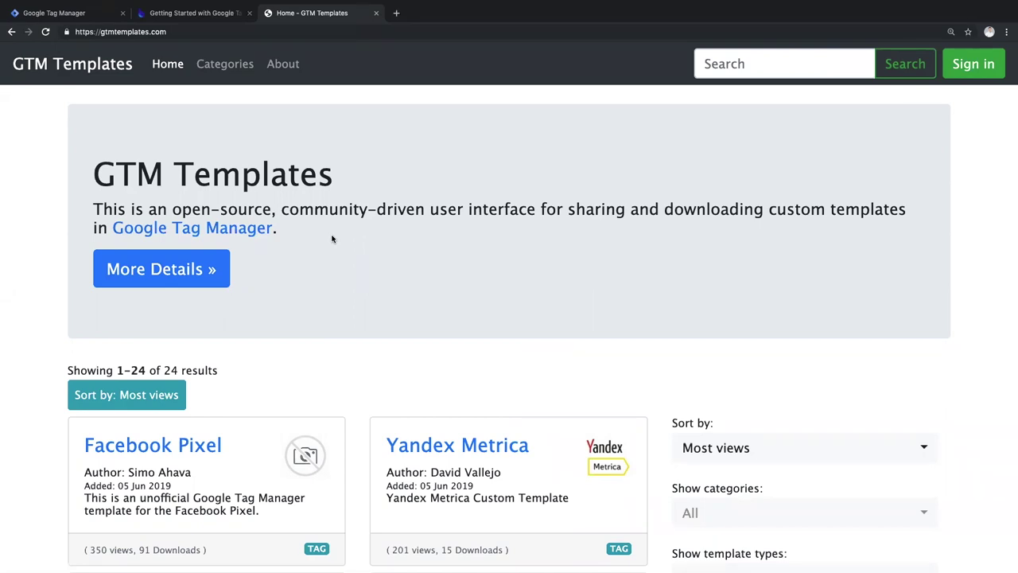
pyautogui.scroll(-4, 332, 238)
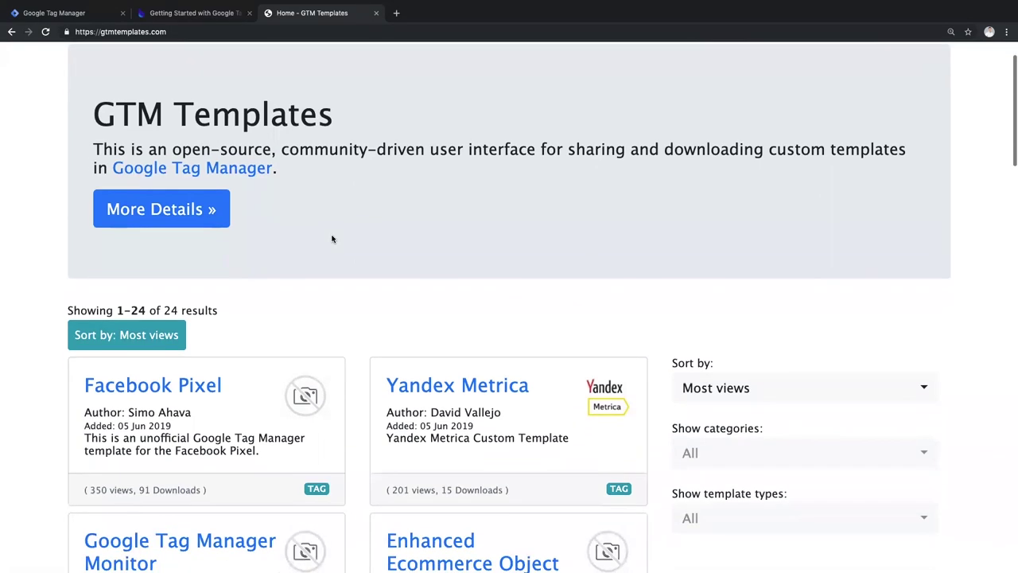
pyautogui.scroll(-3, 334, 236)
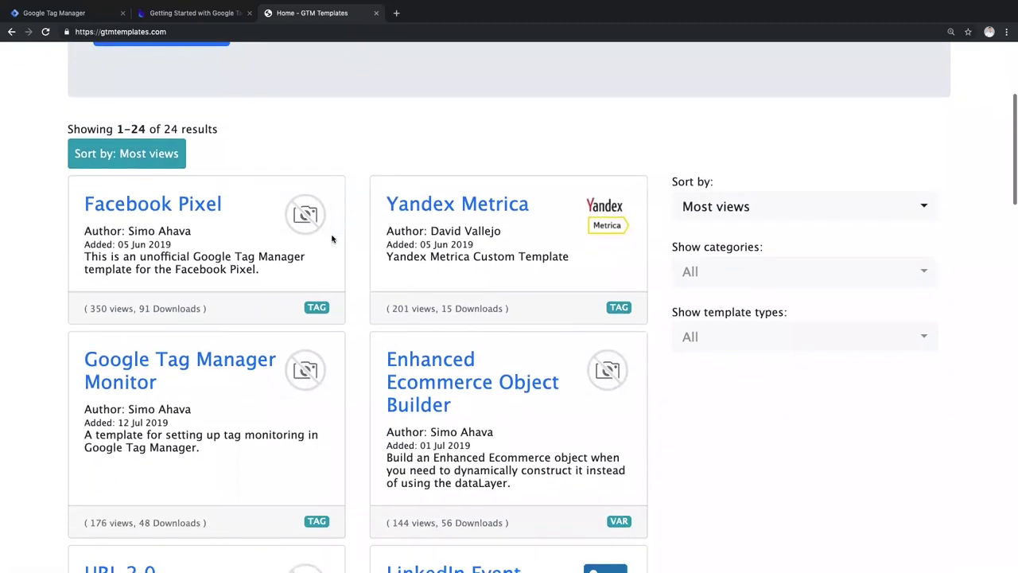
pyautogui.scroll(-3, 348, 211)
pyautogui.scroll(-3, 348, 211)
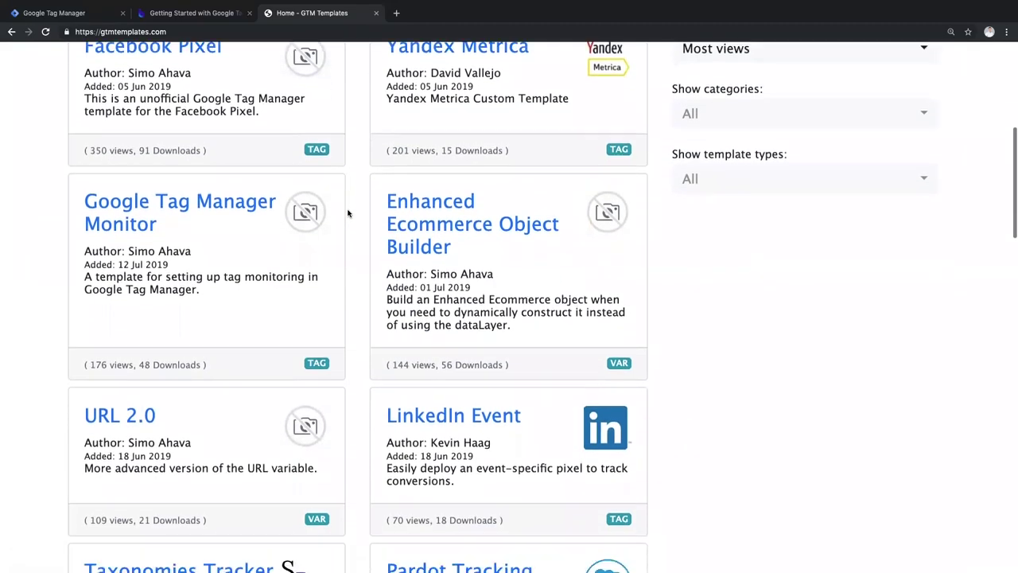
pyautogui.scroll(-4, 347, 212)
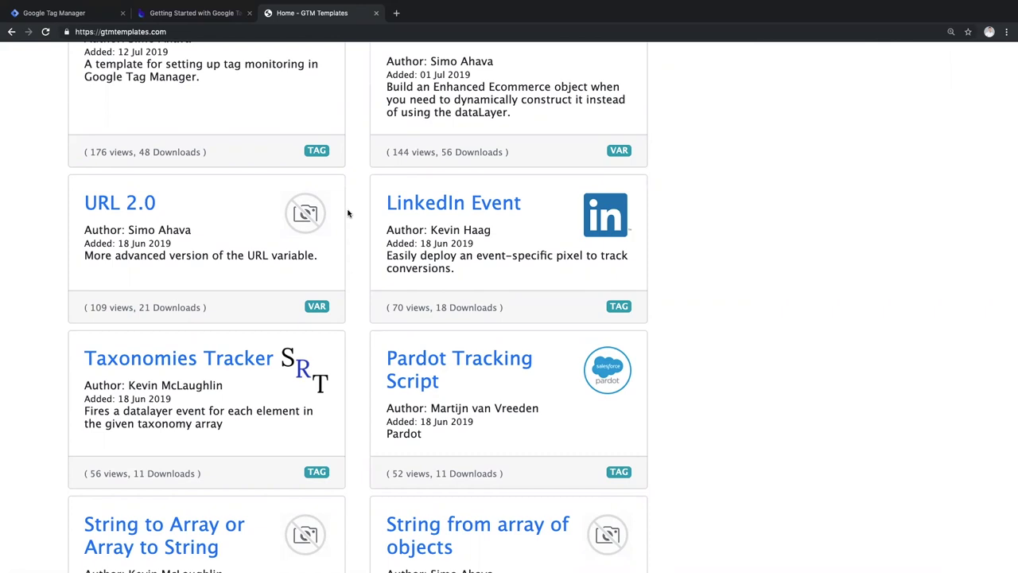
pyautogui.click(443, 210)
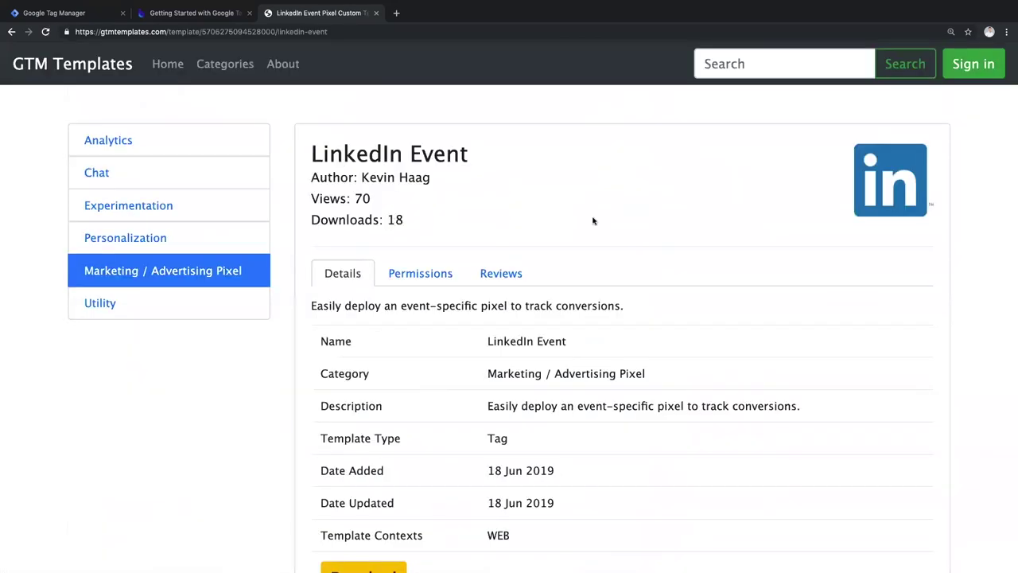
pyautogui.scroll(-2, 636, 216)
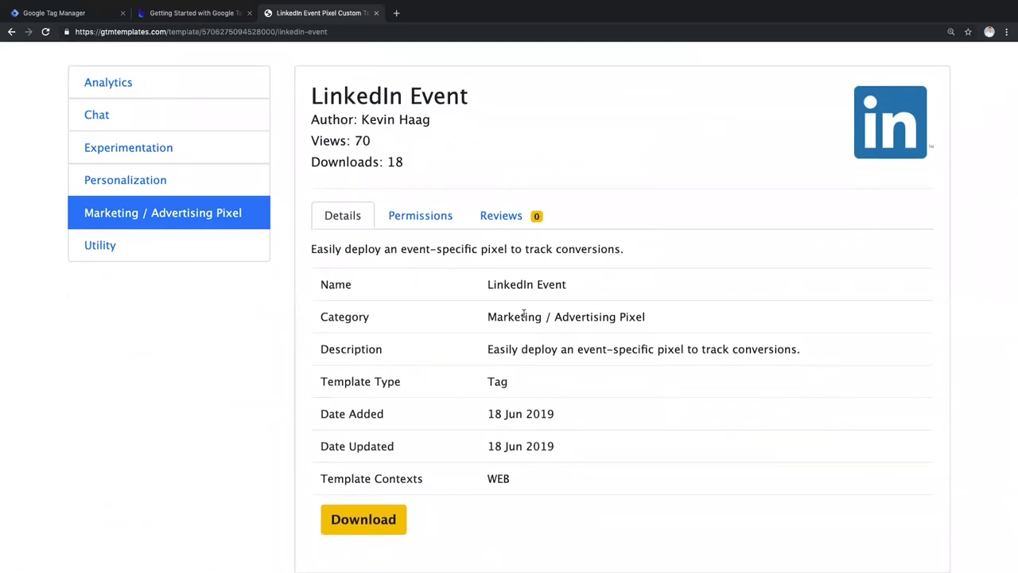
pyautogui.click(347, 523)
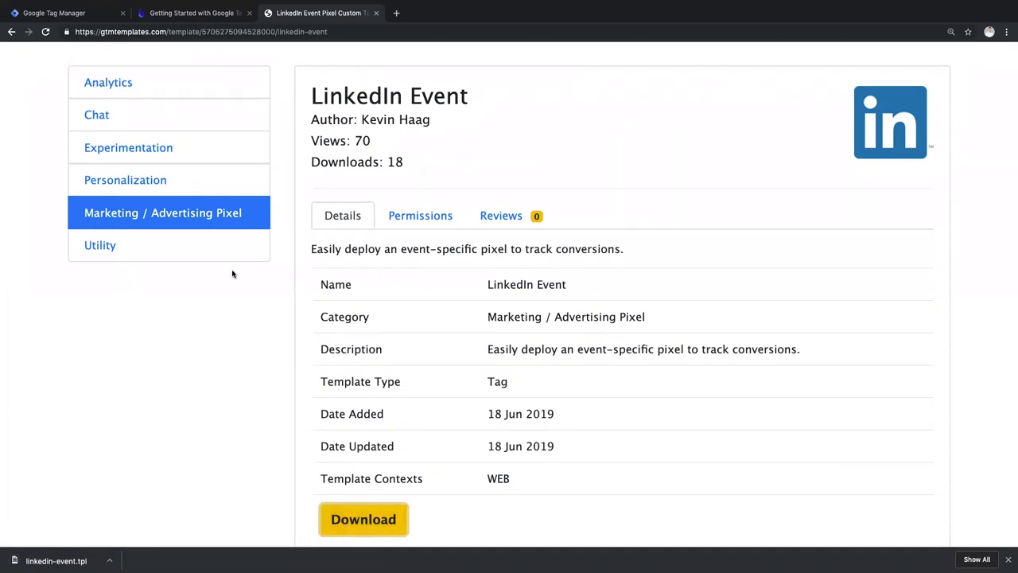
# Step: Return to Google Tag Manager and import linkedin-event.tpl from the Desktop into the new tag template
pyautogui.click(79, 14)
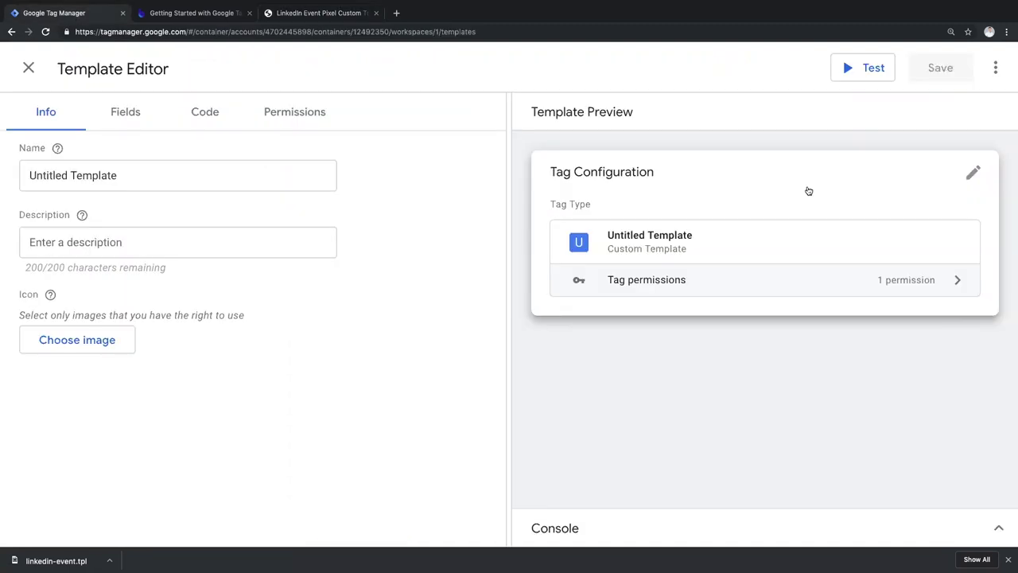
pyautogui.click(997, 73)
pyautogui.click(938, 112)
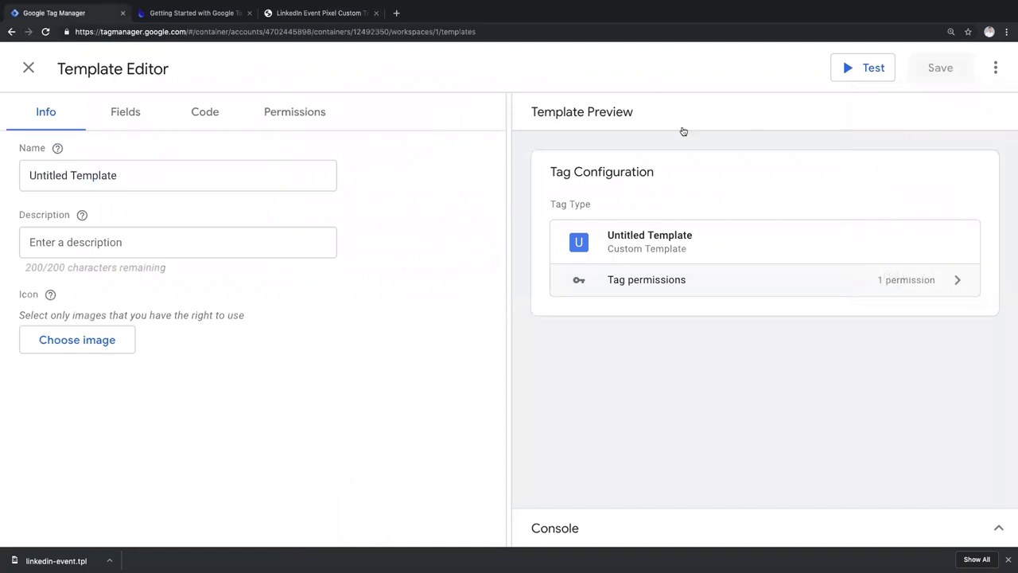
pyautogui.click(364, 41)
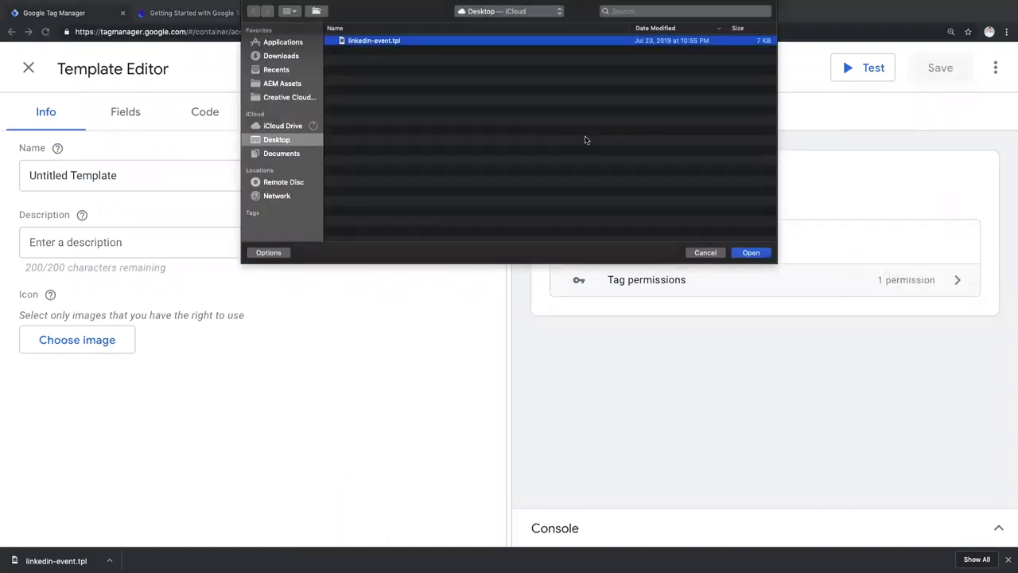
pyautogui.click(751, 253)
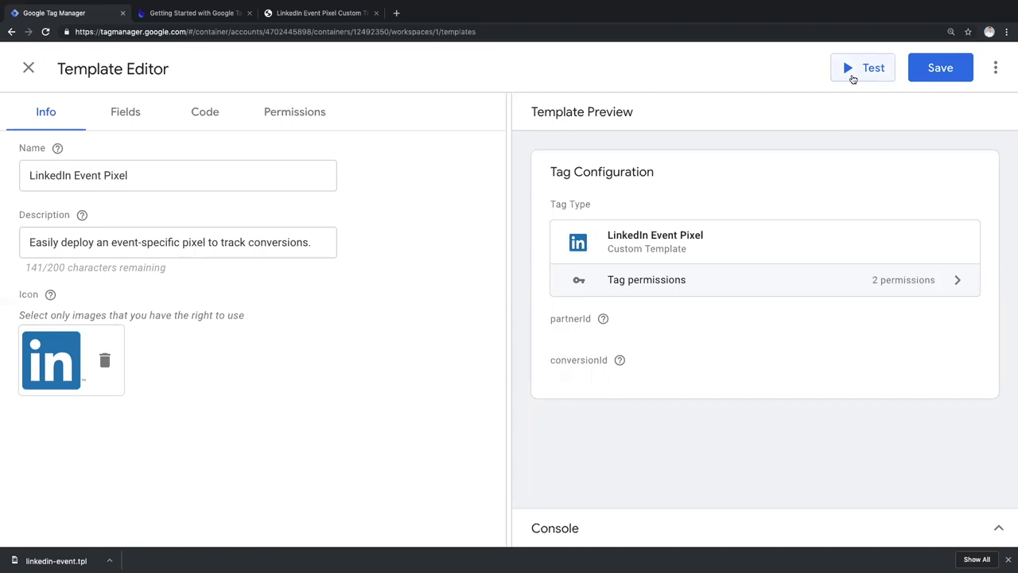
# Step: Save the imported LinkedIn Event Pixel template and close the template editor
pyautogui.click(936, 75)
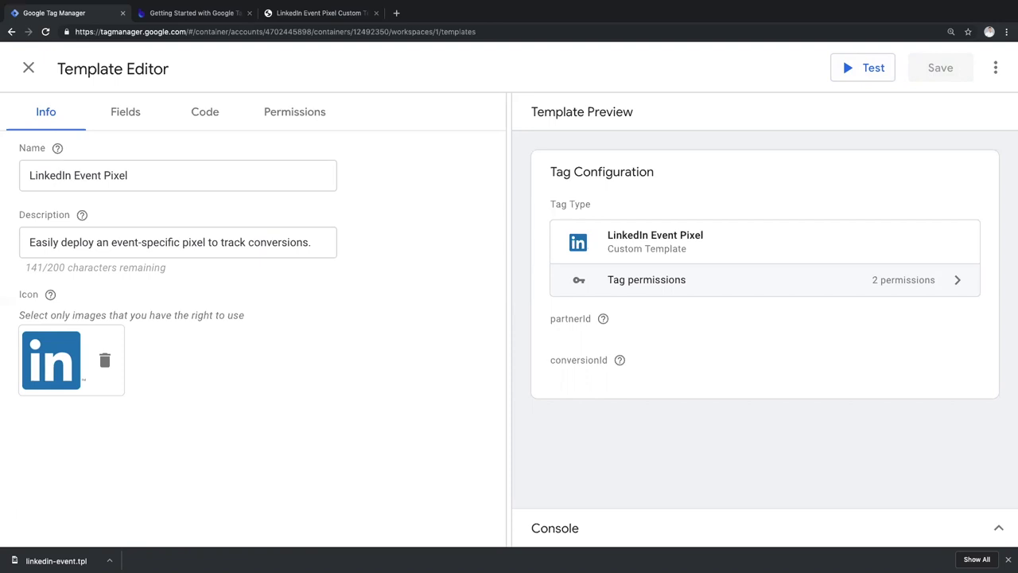
pyautogui.click(29, 69)
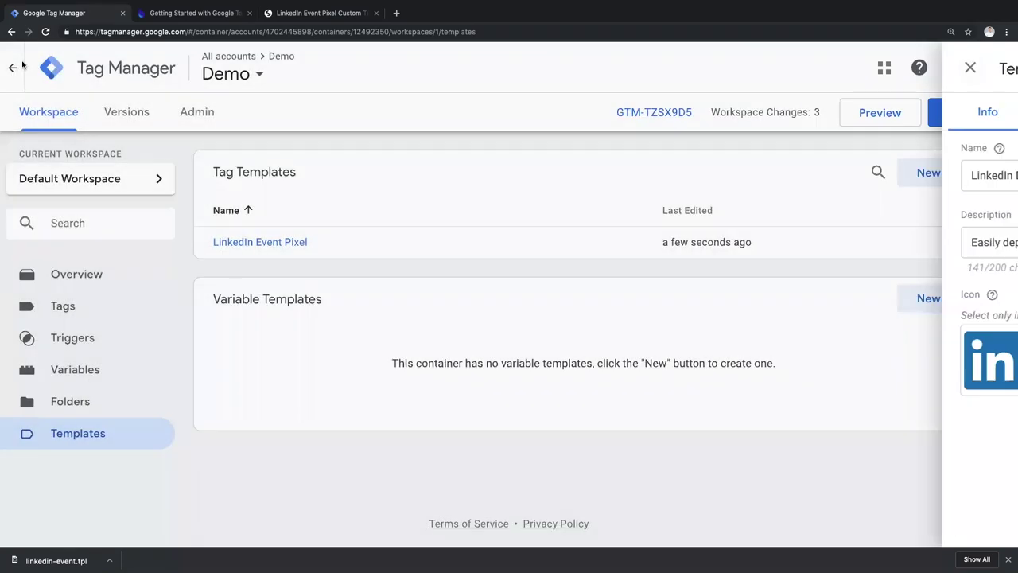
# Step: Create a new tag in the container and choose the LinkedIn Event Pixel custom template as its tag type
pyautogui.click(83, 310)
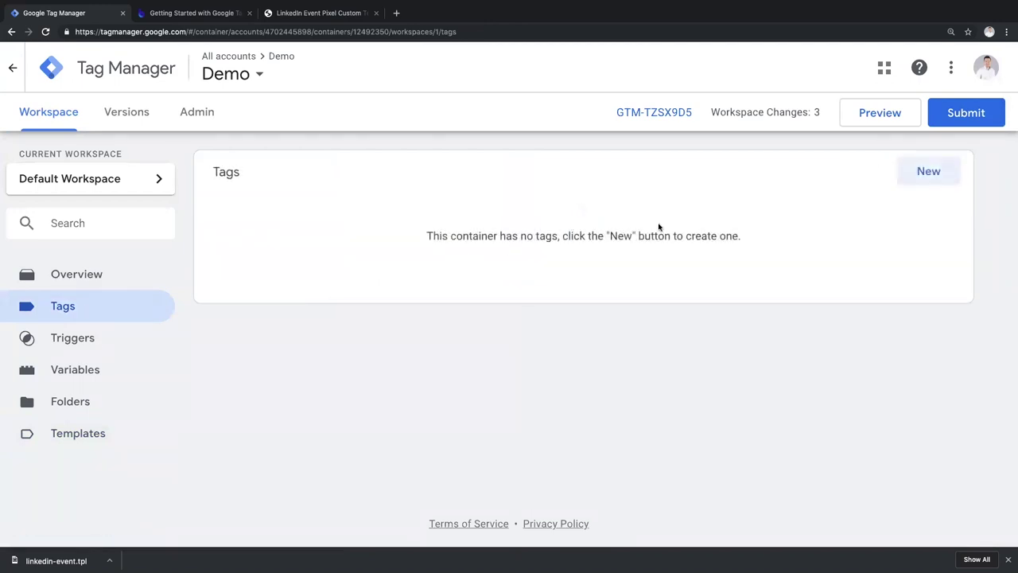
pyautogui.click(900, 176)
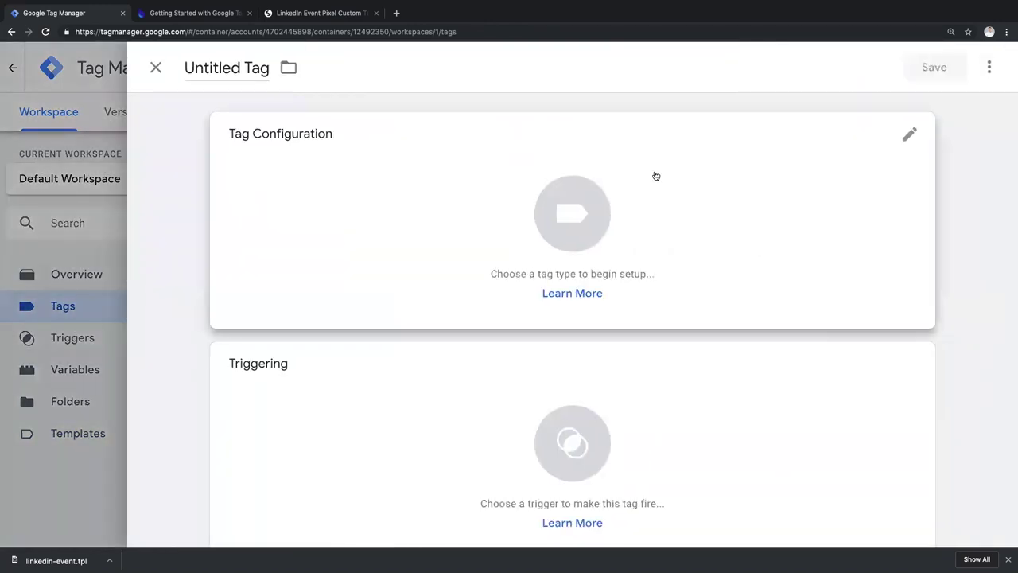
pyautogui.click(656, 176)
pyautogui.scroll(-3, 691, 270)
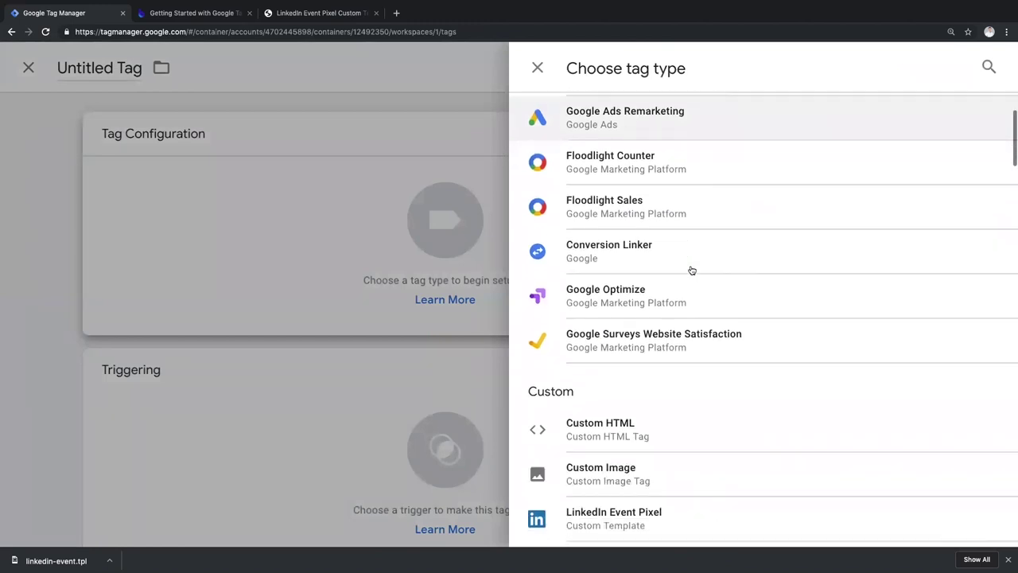
pyautogui.scroll(-2, 691, 271)
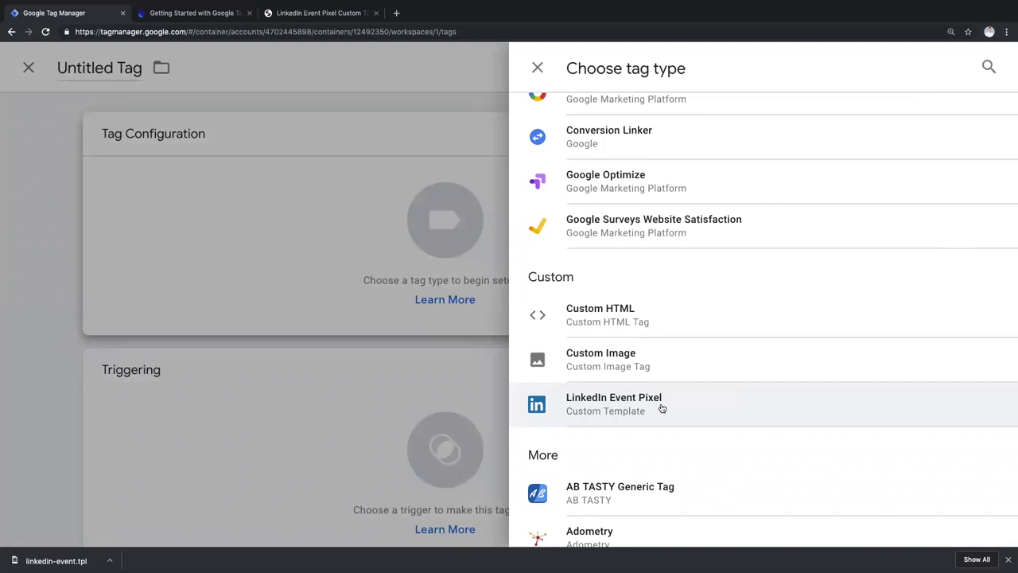
pyautogui.click(662, 408)
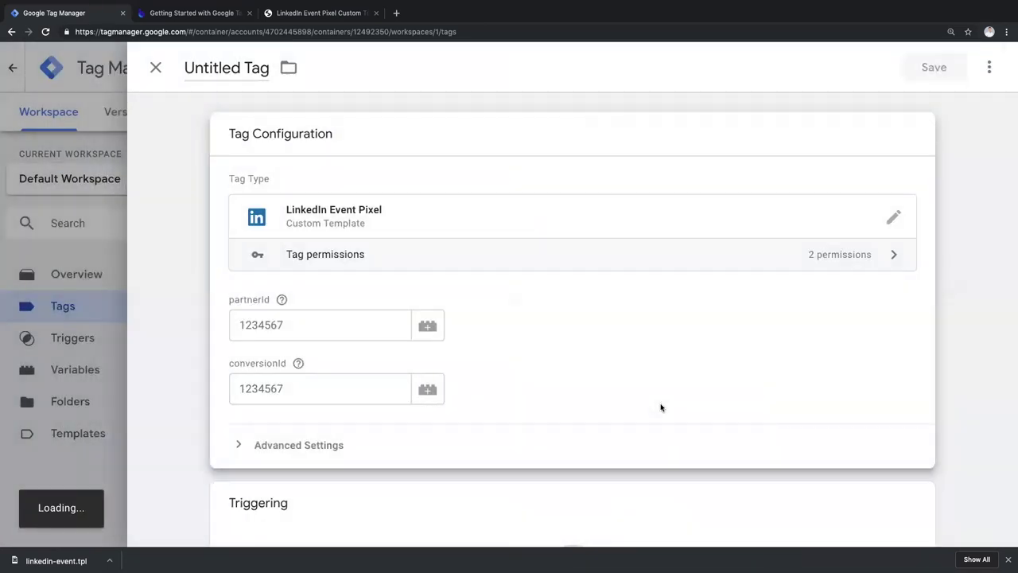
# Step: Name the new tag "LI - Event - Form Submit"
pyautogui.click(223, 58)
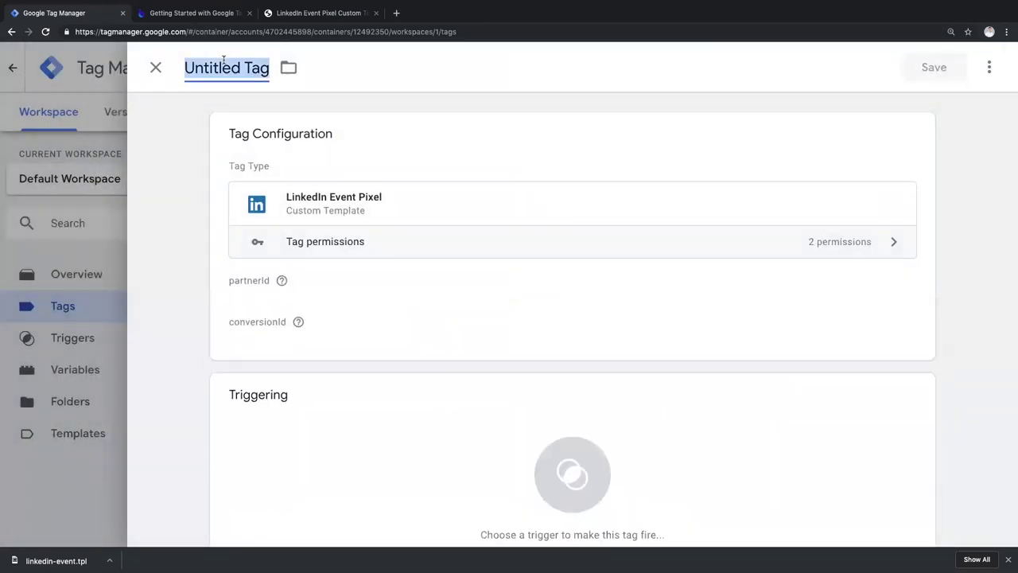
pyautogui.write('Li')
pyautogui.press('BackSpace')
pyautogui.write('I - Wcw')
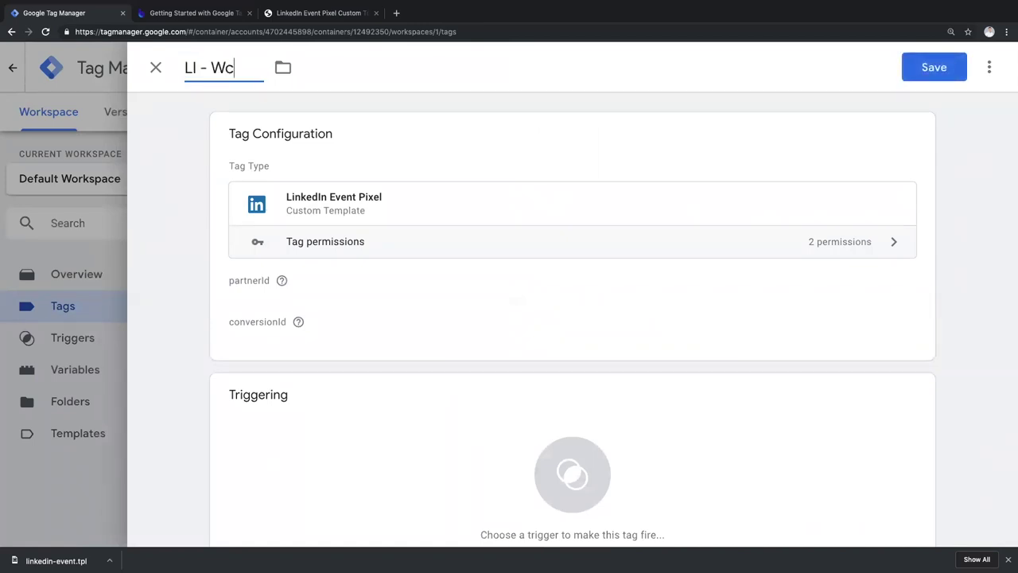
pyautogui.press('BackSpace')
pyautogui.press('BackSpace')
pyautogui.press('BackSpace')
pyautogui.write('Event - Form Submit')
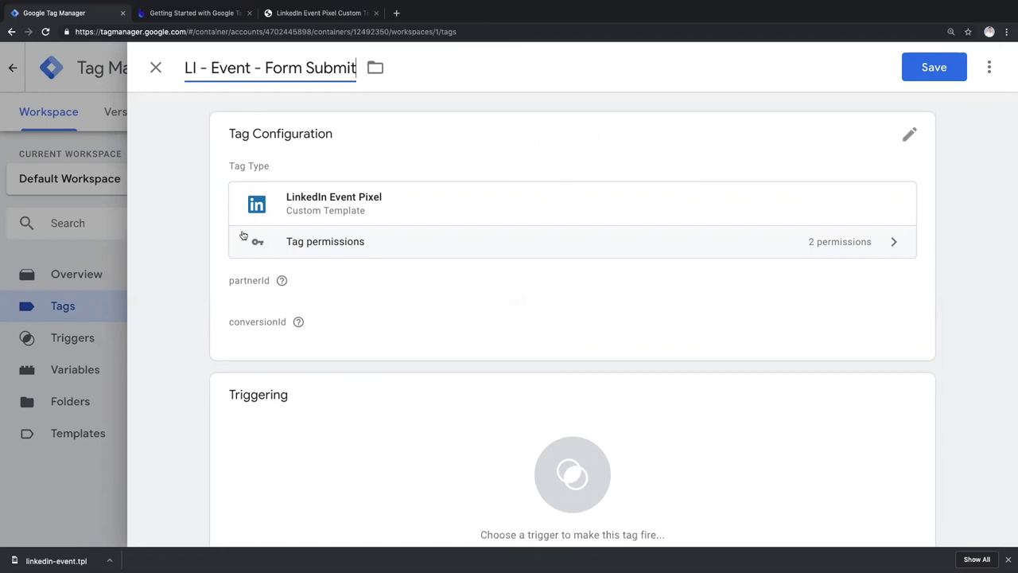
# Step: Set the tag's partnerId to the {{LI - partnerId}} variable and its conversionId to 1234
pyautogui.click(345, 293)
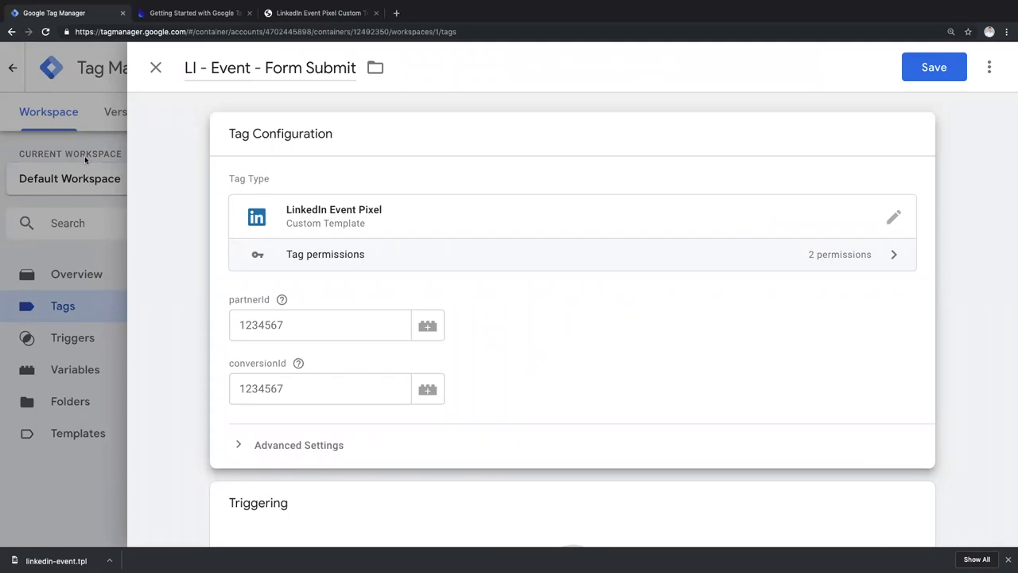
pyautogui.click(433, 327)
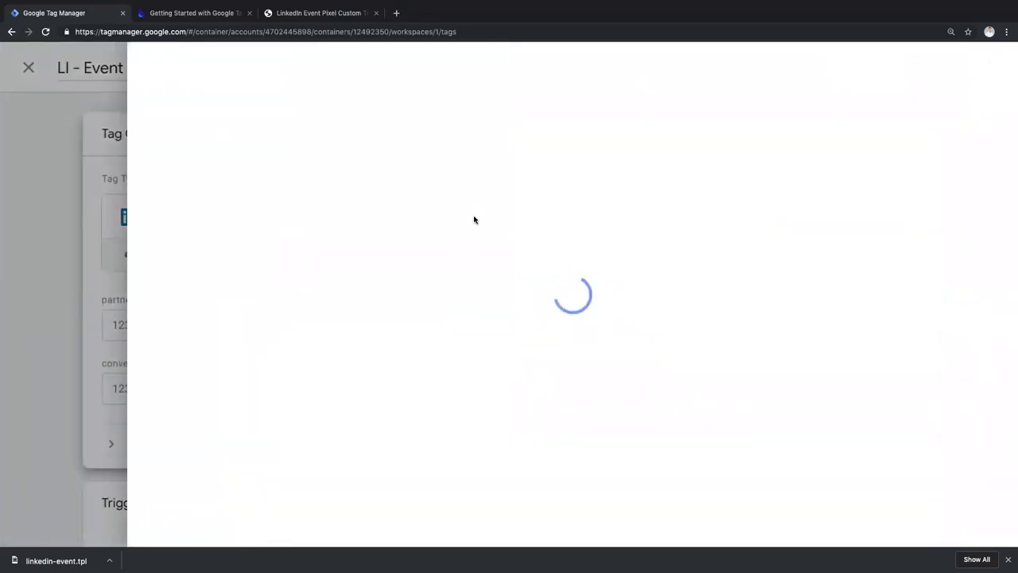
pyautogui.click(246, 137)
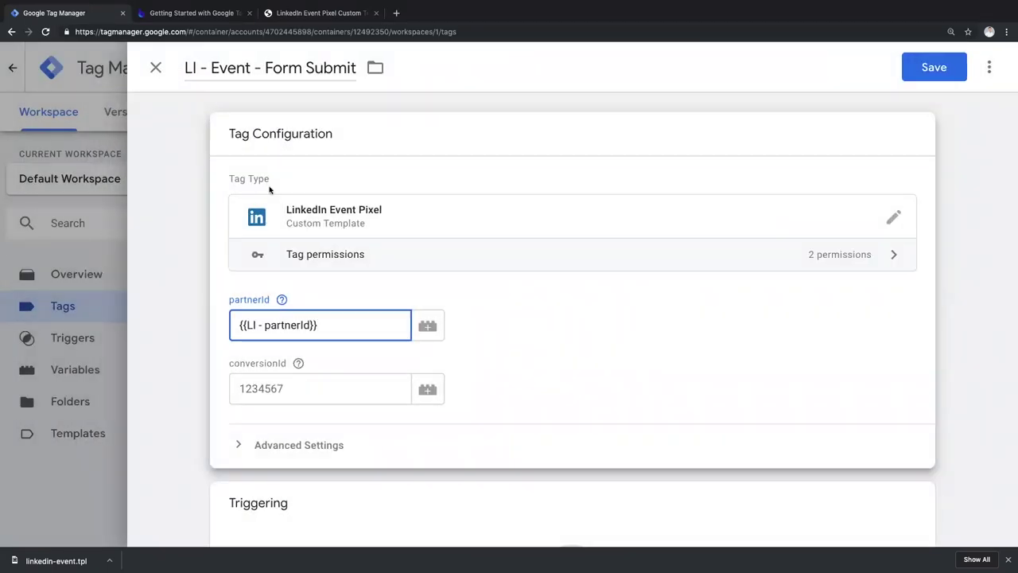
pyautogui.scroll(-1, 528, 280)
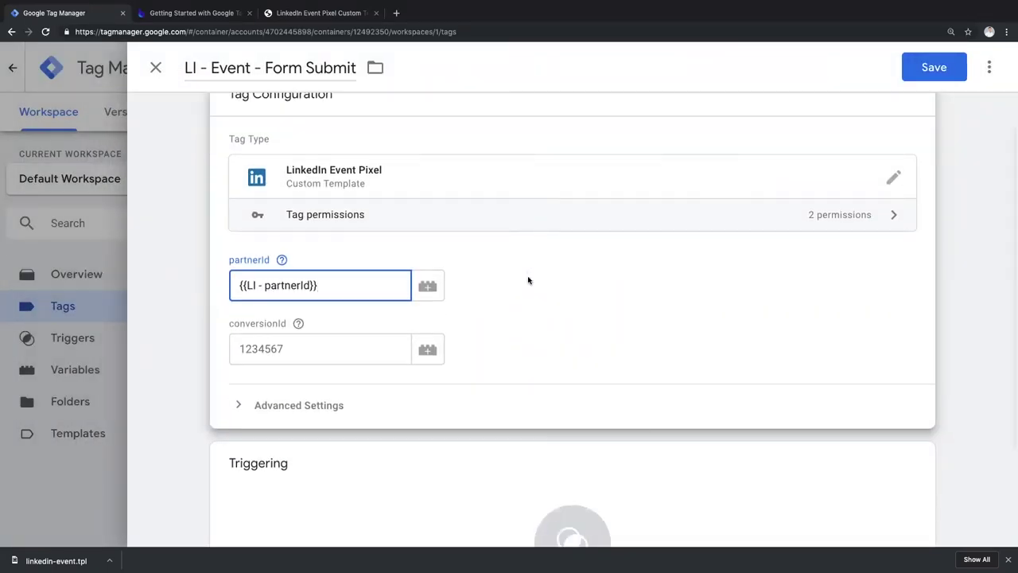
pyautogui.scroll(-1, 523, 287)
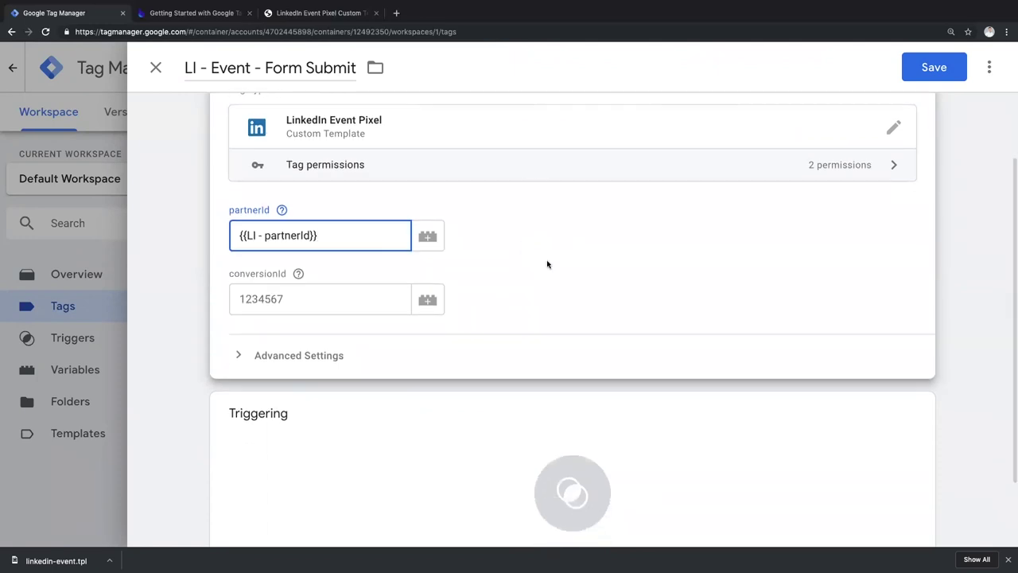
pyautogui.click(347, 295)
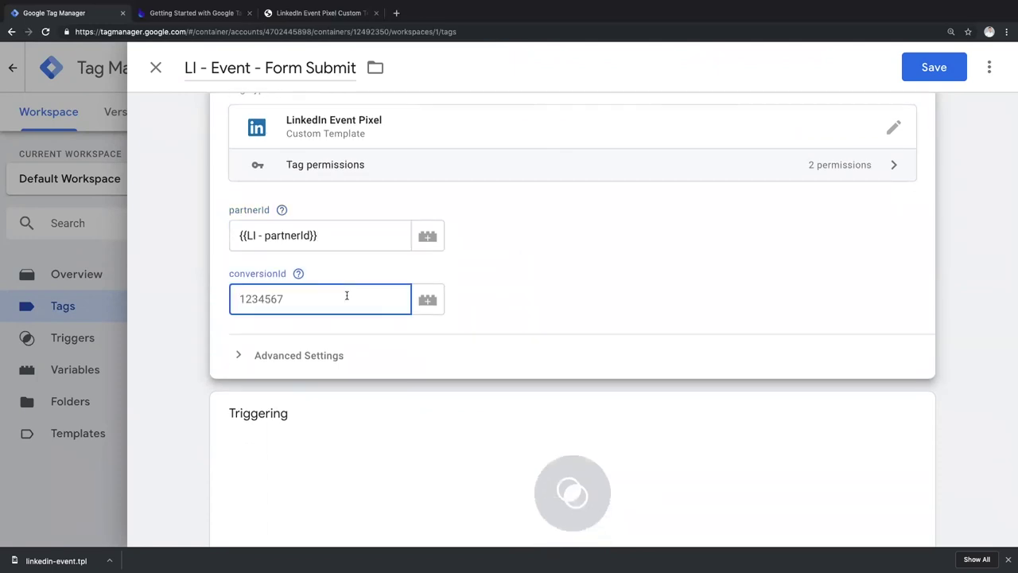
pyautogui.write('1234')
pyautogui.click(533, 251)
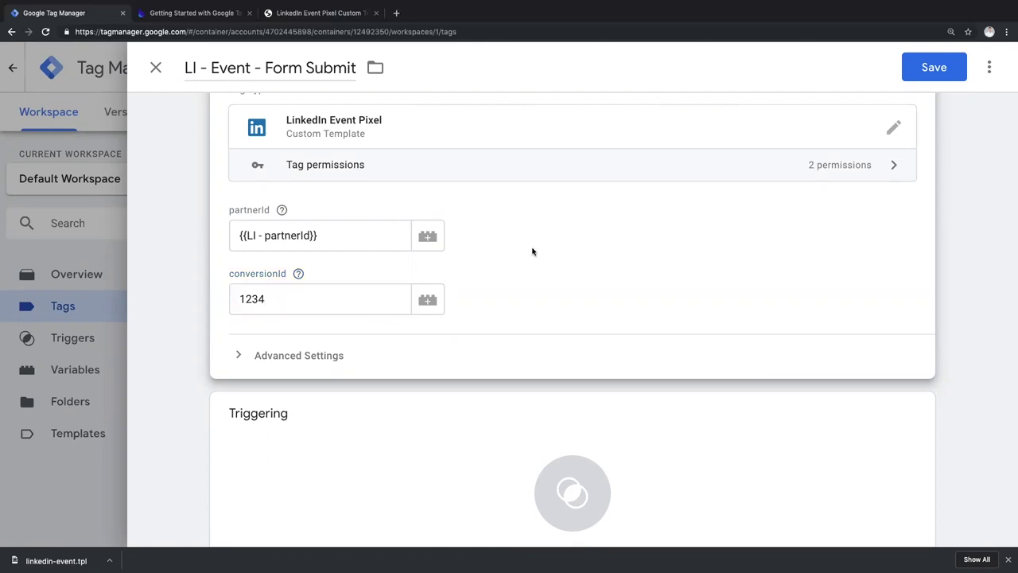
# Step: Assign the formSubmit form submission trigger to the tag and save the tag
pyautogui.click(419, 438)
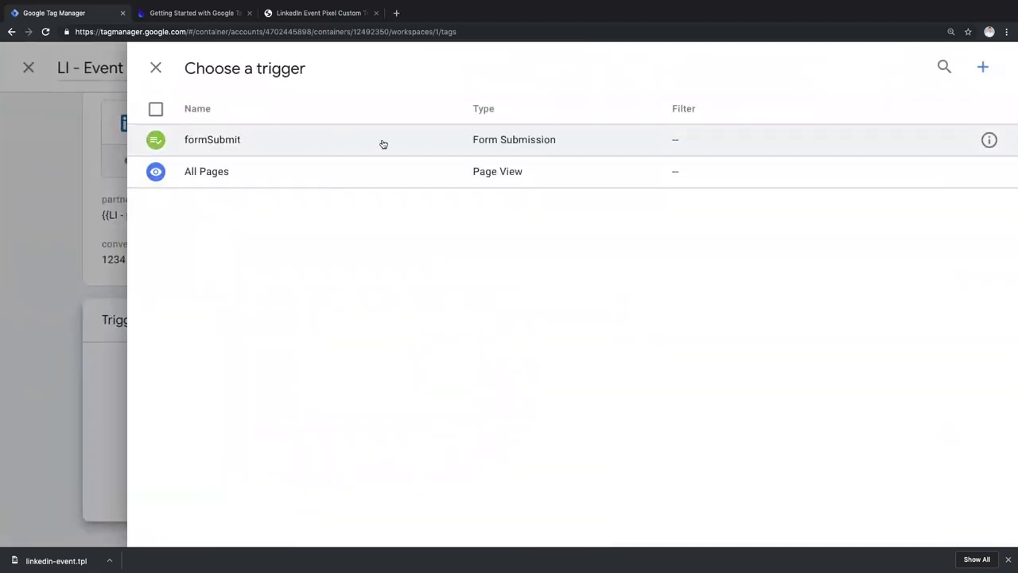
pyautogui.click(324, 151)
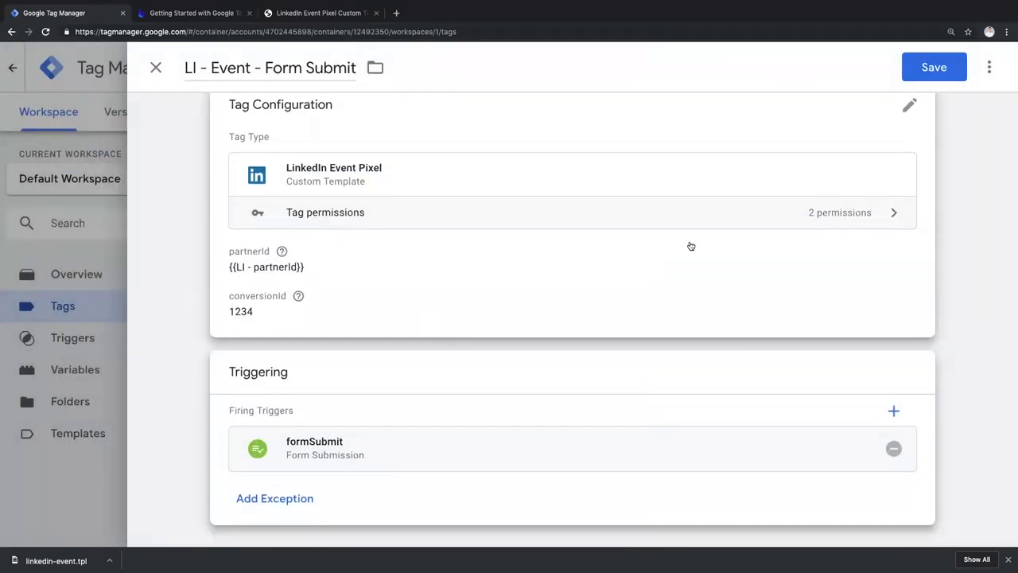
pyautogui.click(932, 68)
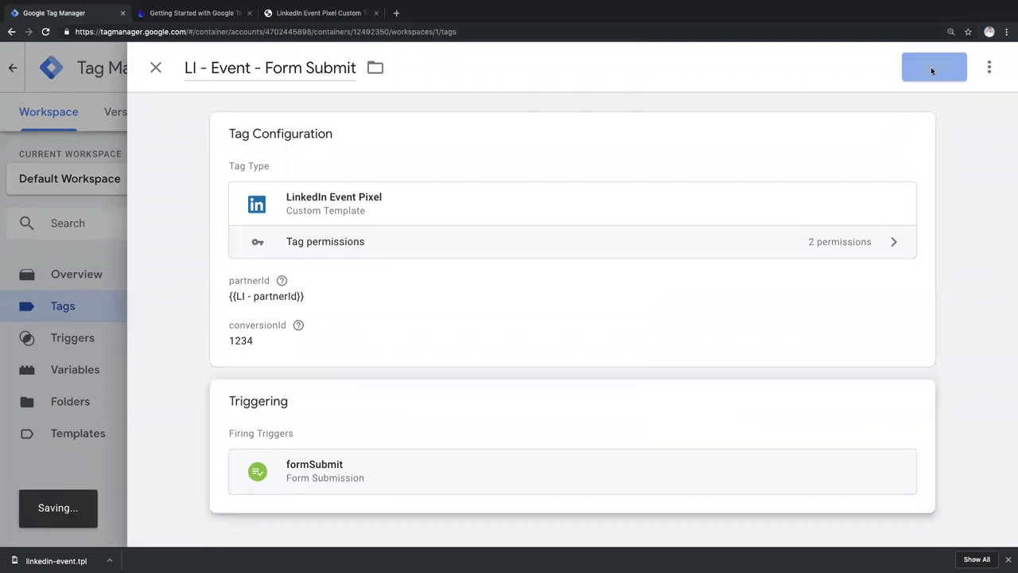